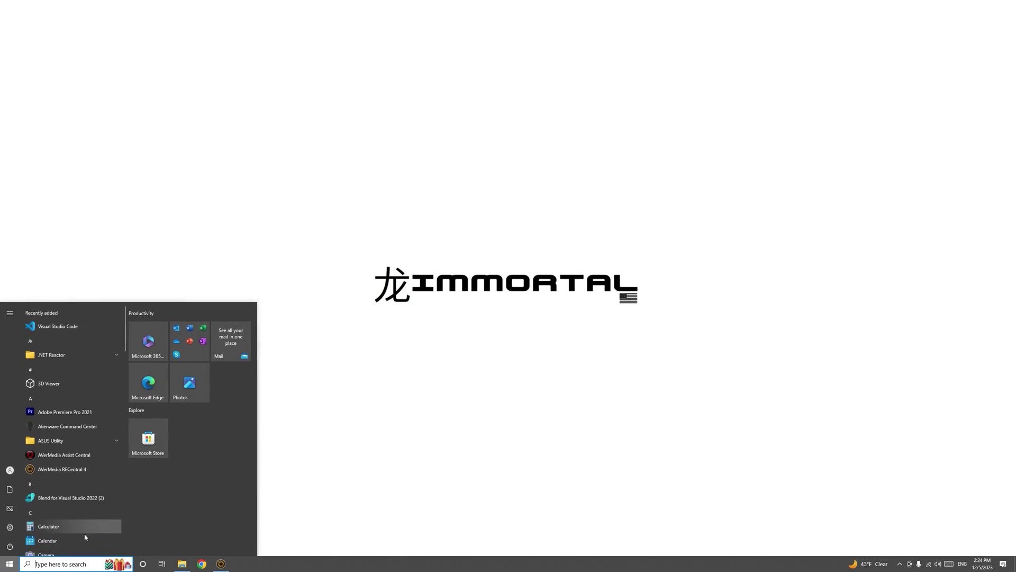
- Search Windows for "re", open the display resolution settings and look over the Display page
{"action": "type", "text": "re"}
{"action": "left_click", "coordinate": [88, 355]}
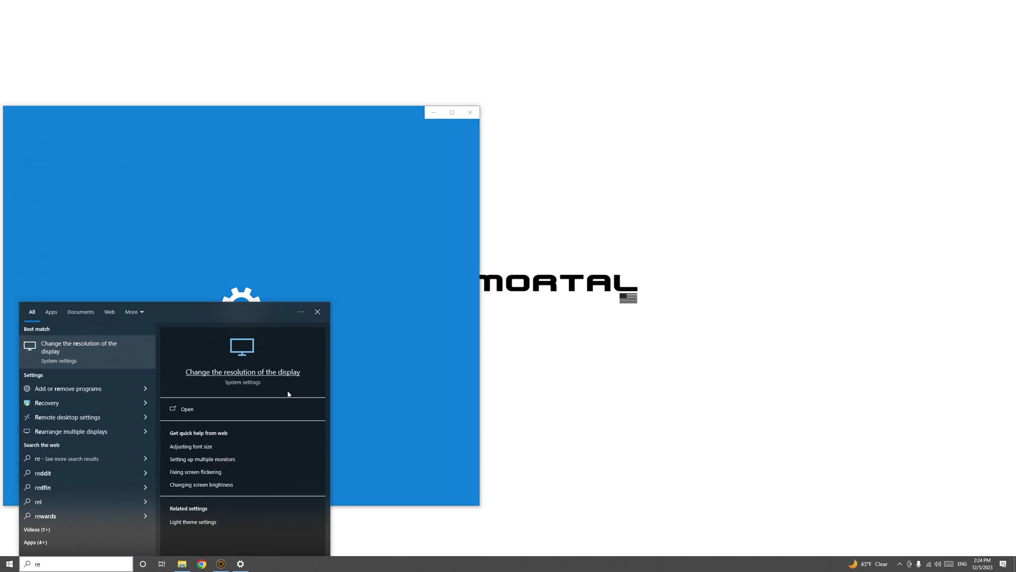
{"action": "left_click_drag", "start_coordinate": [293, 113], "coordinate": [520, 74]}
{"action": "scroll", "coordinate": [571, 327], "scroll_direction": "down", "scroll_amount": 3}
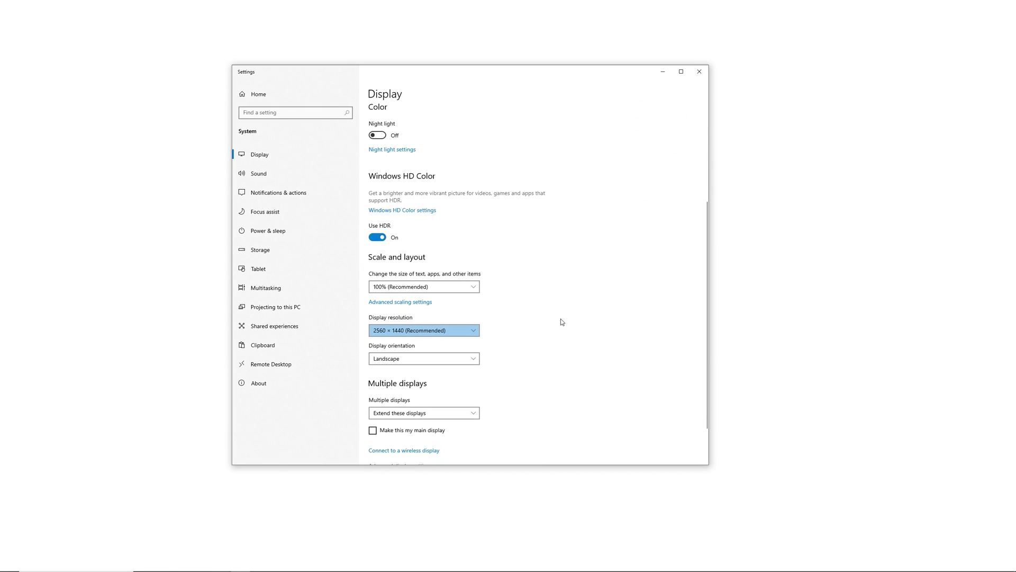
{"action": "scroll", "coordinate": [556, 317], "scroll_direction": "up", "scroll_amount": 3}
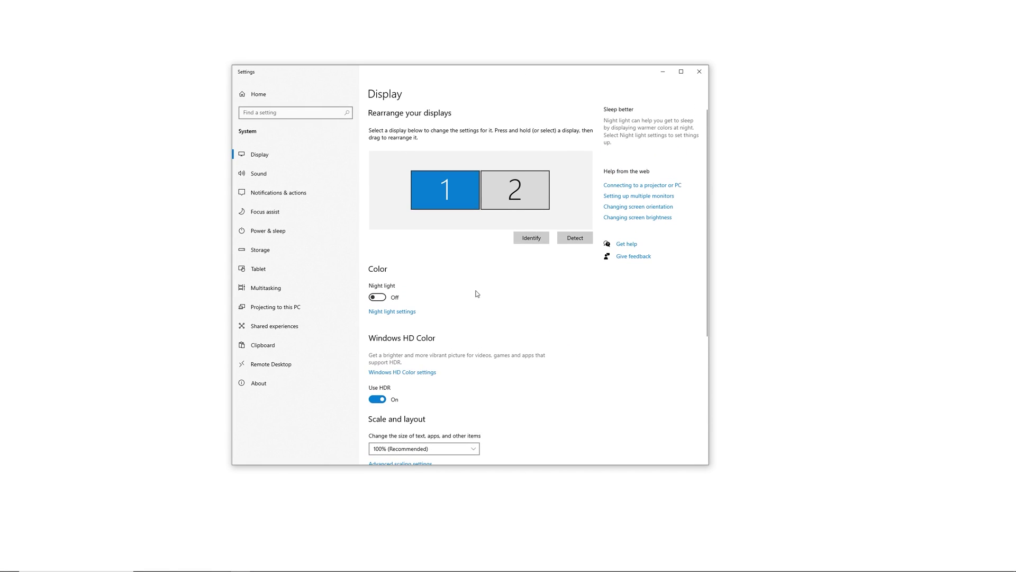
{"action": "scroll", "coordinate": [492, 294], "scroll_direction": "down", "scroll_amount": 5}
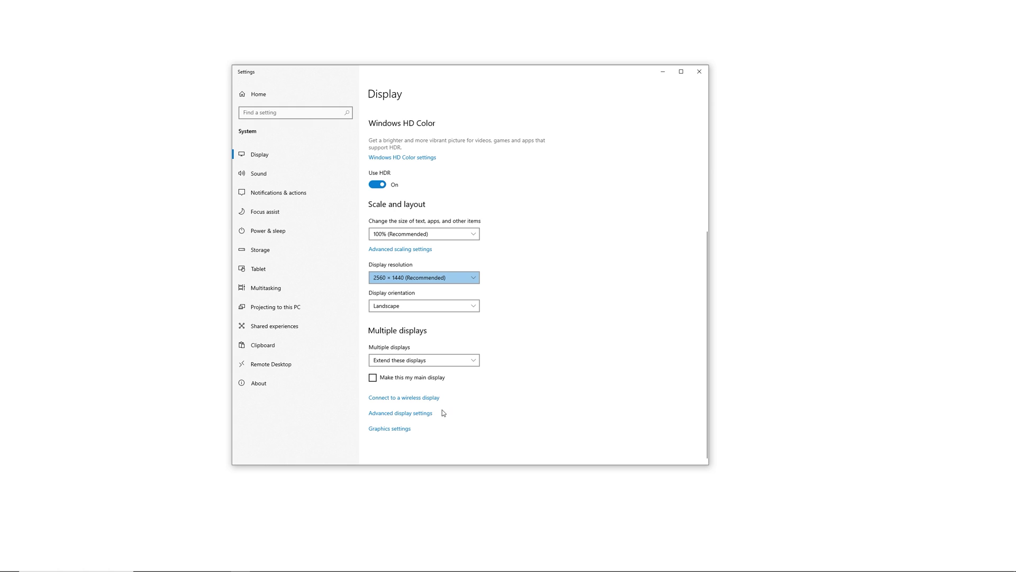
- Open the advanced display settings, choose Display 2: VG27AQL1A and open its display adapter properties
{"action": "left_click", "coordinate": [423, 416]}
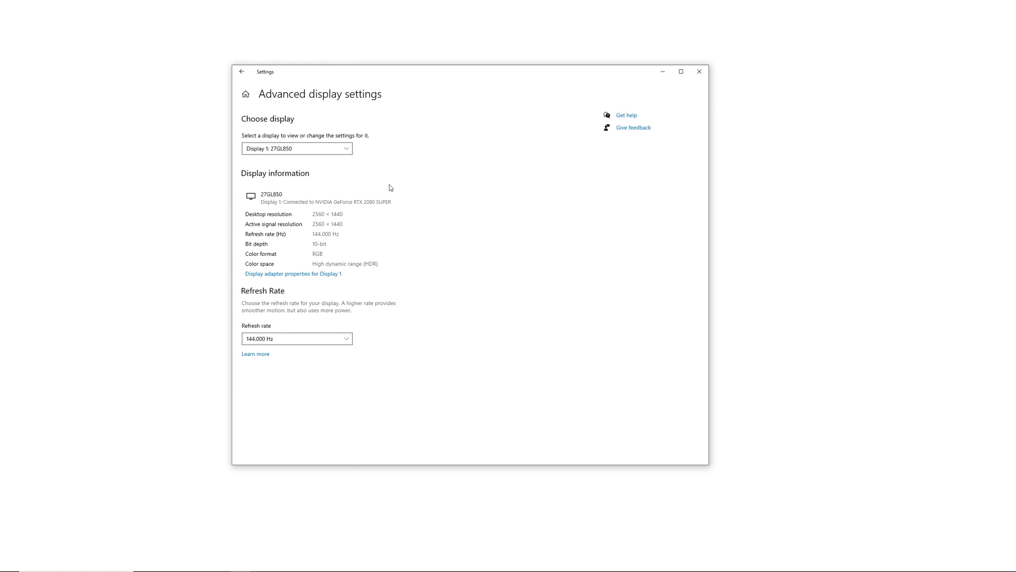
{"action": "left_click", "coordinate": [342, 153]}
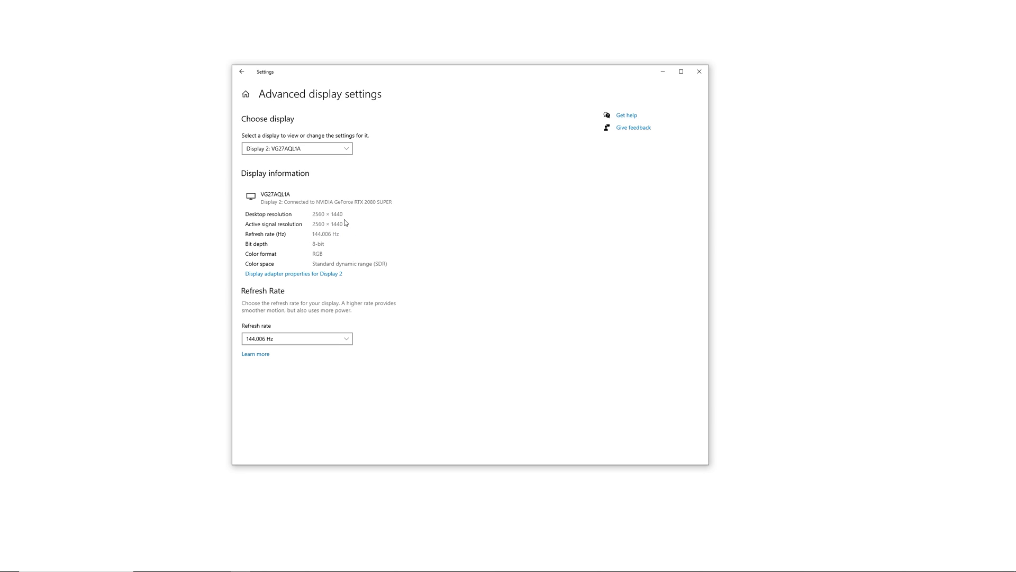
{"action": "left_click", "coordinate": [302, 274]}
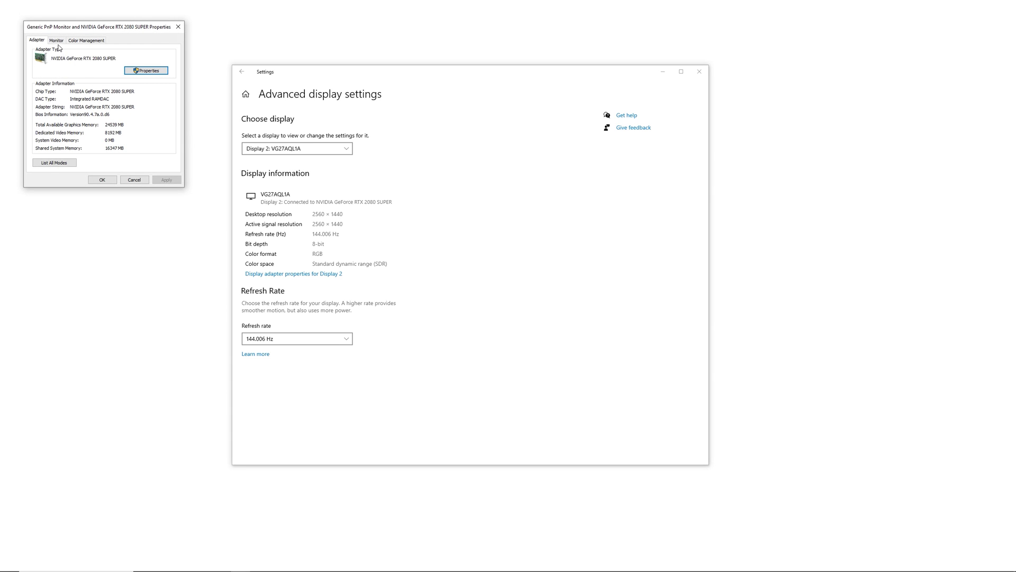
{"action": "left_click", "coordinate": [56, 41]}
{"action": "left_click_drag", "start_coordinate": [81, 31], "coordinate": [137, 105]}
{"action": "left_click", "coordinate": [95, 116]}
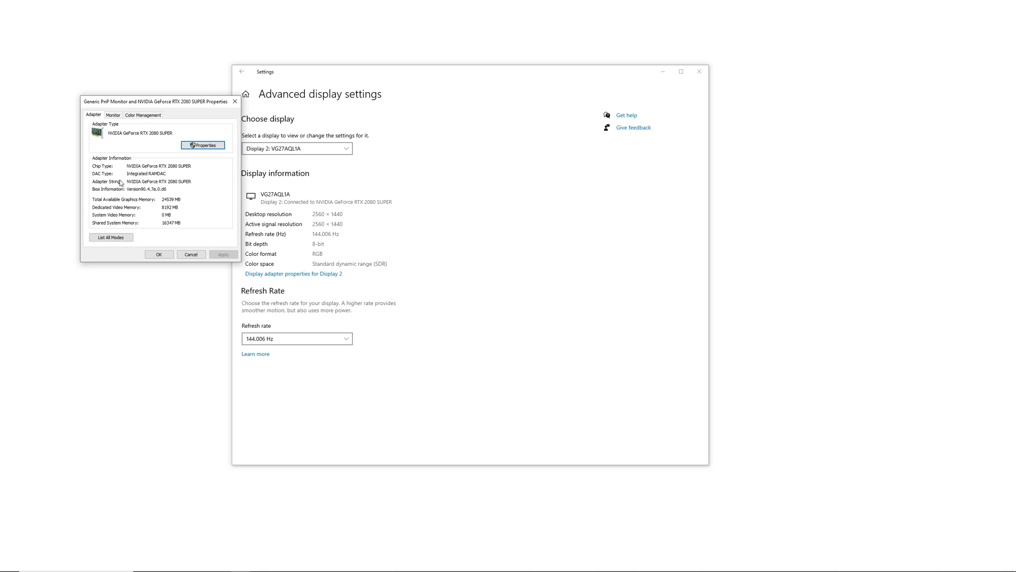
- Browse the adapter's list of valid modes, highlight the 2560 by 1440, 60 Hertz mode and close the list
{"action": "left_click", "coordinate": [117, 238]}
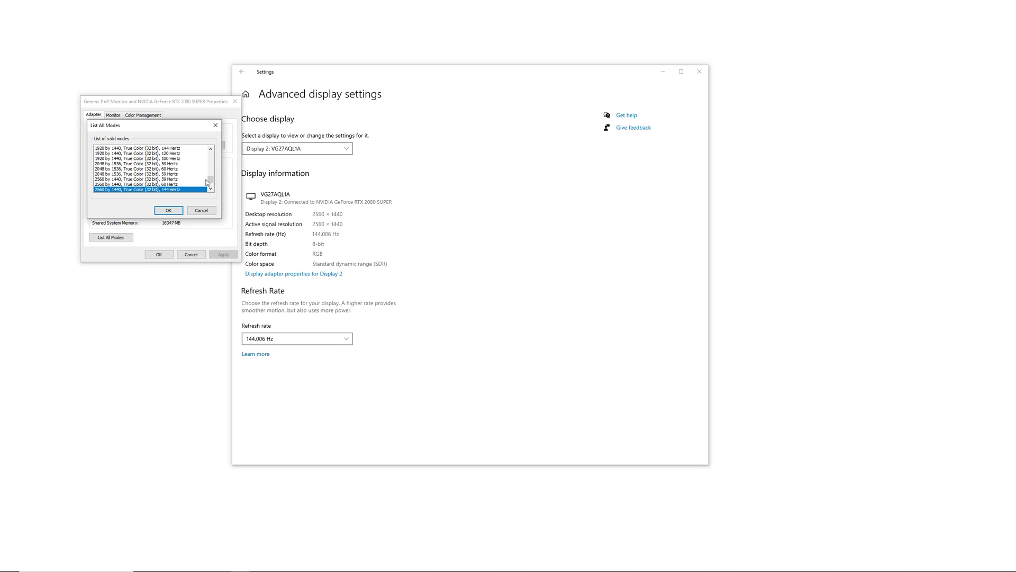
{"action": "left_click_drag", "start_coordinate": [211, 180], "coordinate": [209, 166]}
{"action": "scroll", "coordinate": [112, 172], "scroll_direction": "down", "scroll_amount": 10}
{"action": "left_click", "coordinate": [112, 168]}
{"action": "scroll", "coordinate": [127, 170], "scroll_direction": "up", "scroll_amount": 3}
{"action": "left_click", "coordinate": [139, 165]}
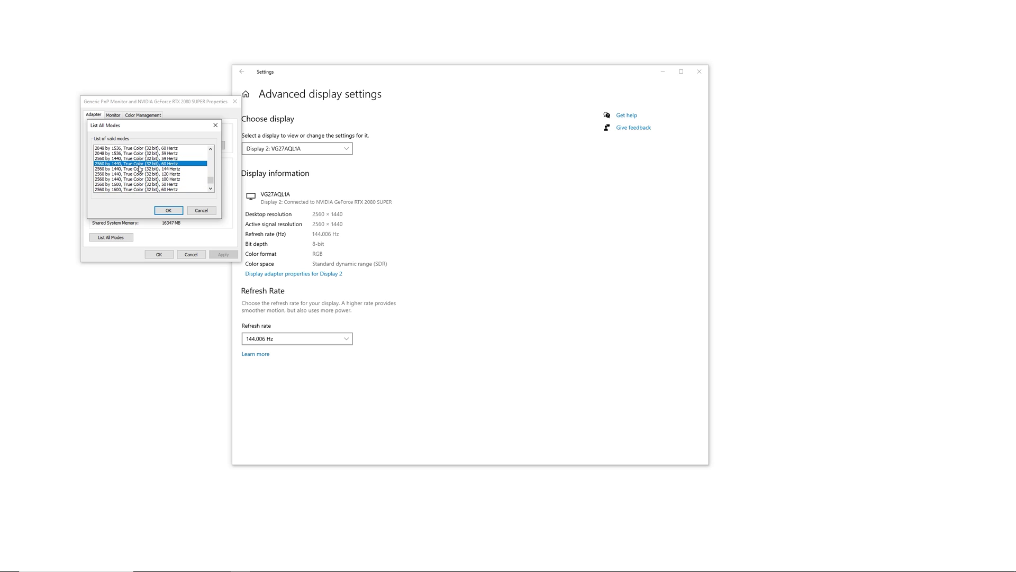
{"action": "left_click", "coordinate": [215, 125]}
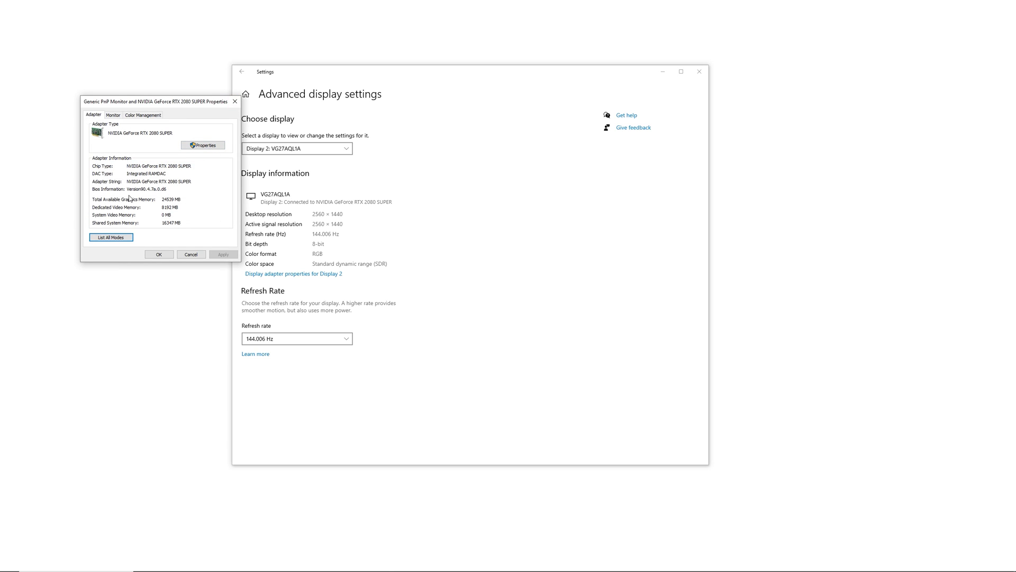
- Try accepting the 2560 by 1440, 60 Hertz mode from the adapter's mode list, and close the adapter properties without applying
{"action": "left_click", "coordinate": [112, 237]}
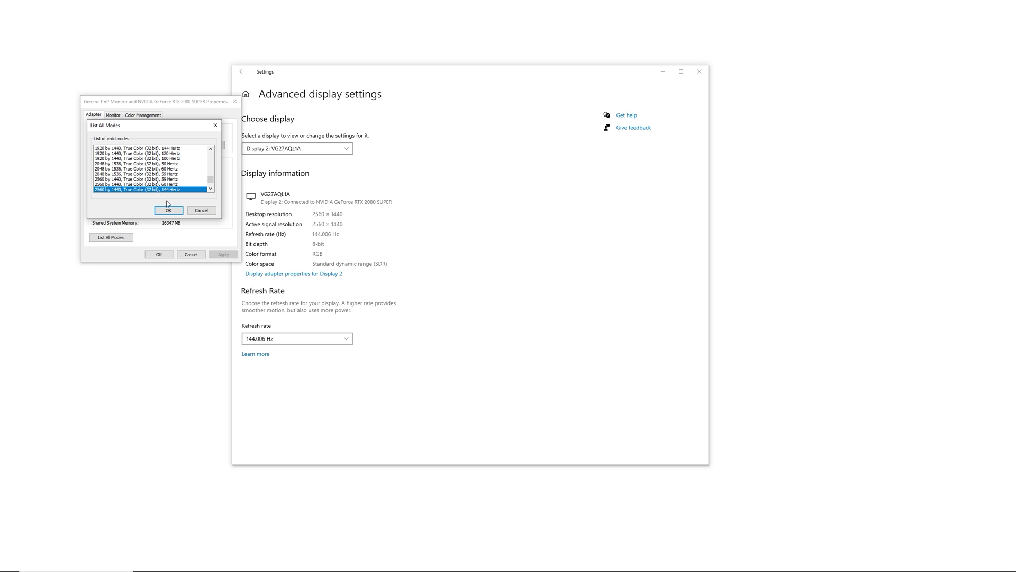
{"action": "left_click", "coordinate": [169, 209]}
{"action": "left_click", "coordinate": [127, 237]}
{"action": "left_click", "coordinate": [173, 184]}
{"action": "left_click", "coordinate": [169, 210]}
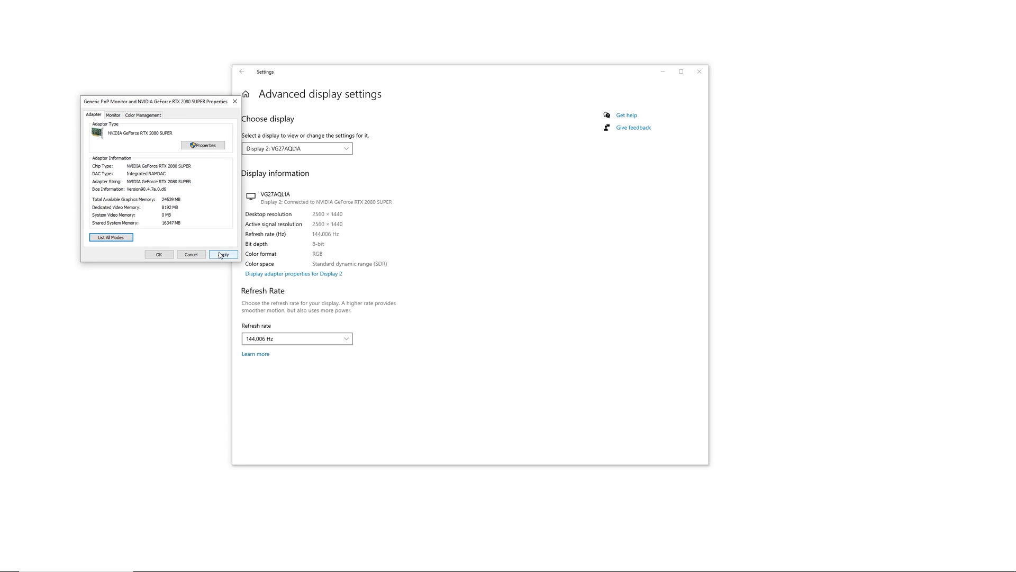
{"action": "left_click", "coordinate": [111, 238]}
{"action": "left_click", "coordinate": [169, 210]}
{"action": "key", "text": "Escape"}
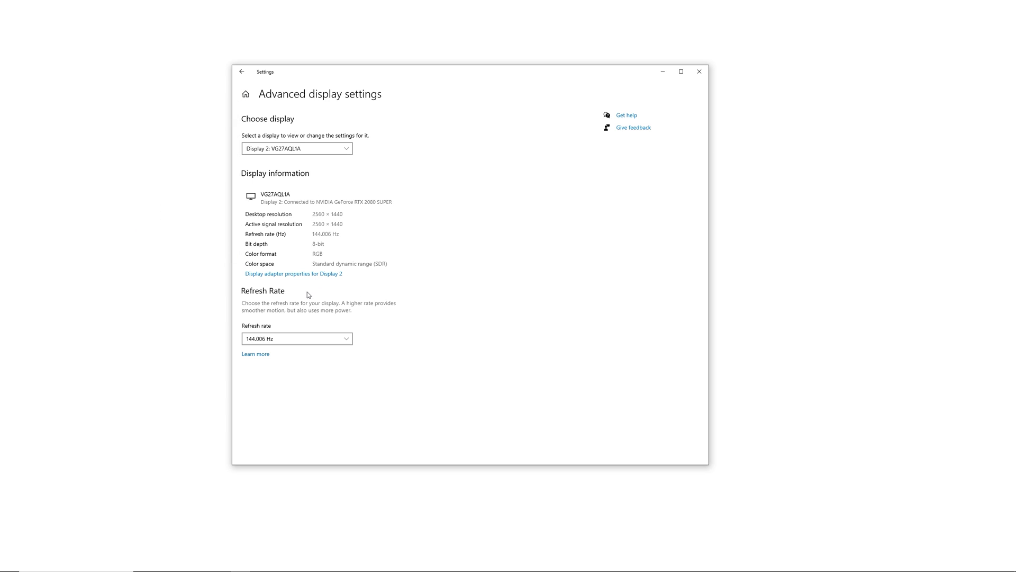
- Return to the main Display settings page and select display 2 in the monitor arrangement
{"action": "left_click", "coordinate": [286, 149]}
{"action": "left_click", "coordinate": [275, 151]}
{"action": "left_click", "coordinate": [245, 76]}
{"action": "scroll", "coordinate": [424, 294], "scroll_direction": "down", "scroll_amount": 2}
{"action": "scroll", "coordinate": [426, 299], "scroll_direction": "down", "scroll_amount": 5}
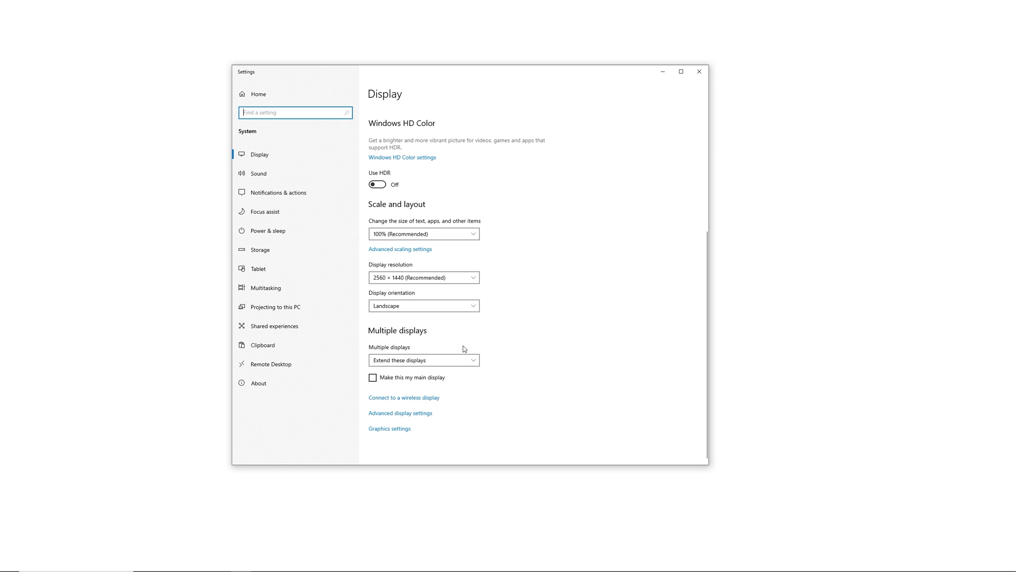
{"action": "scroll", "coordinate": [492, 349], "scroll_direction": "up", "scroll_amount": 4}
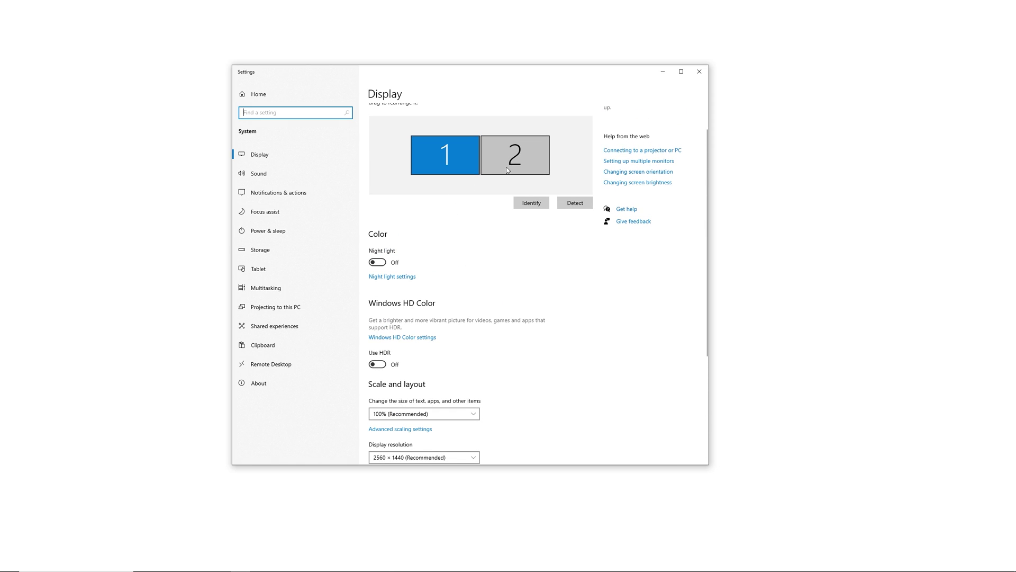
{"action": "left_click", "coordinate": [508, 169]}
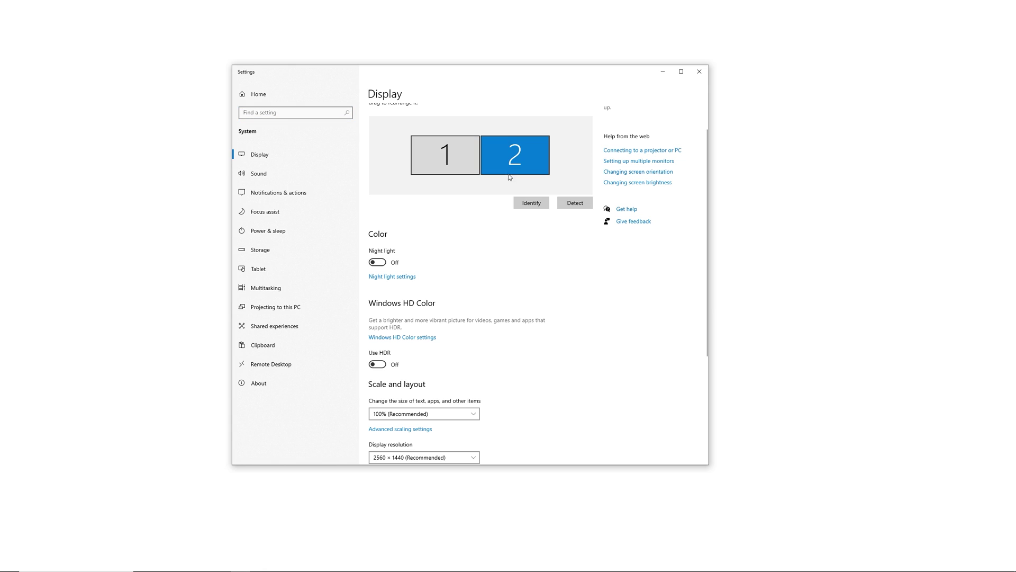
- Review display 2's scale, resolution and main display settings, and look through the available multiple-display modes
{"action": "scroll", "coordinate": [509, 324], "scroll_direction": "down", "scroll_amount": 3}
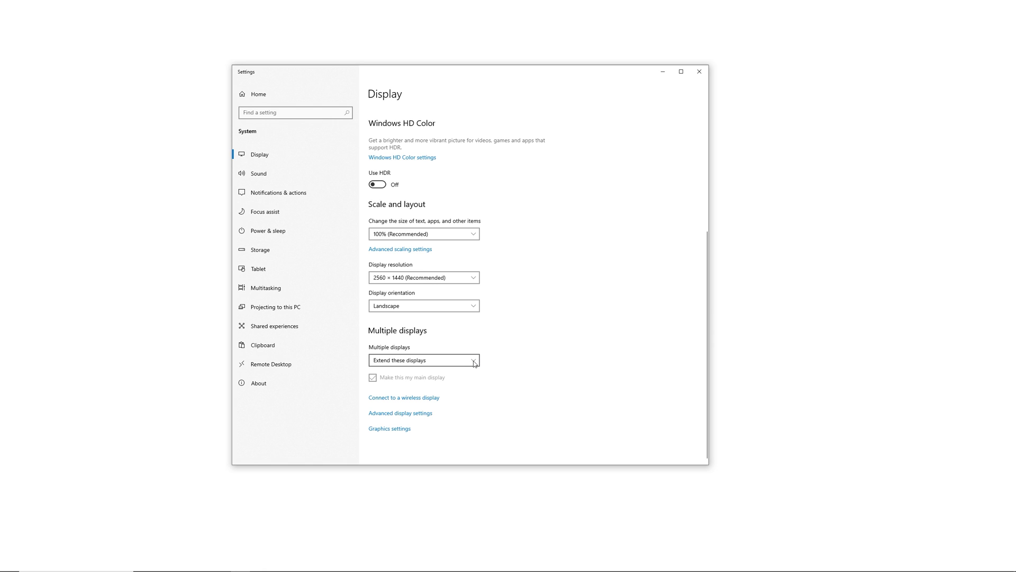
{"action": "scroll", "coordinate": [493, 238], "scroll_direction": "up", "scroll_amount": 5}
{"action": "scroll", "coordinate": [511, 285], "scroll_direction": "down", "scroll_amount": 5}
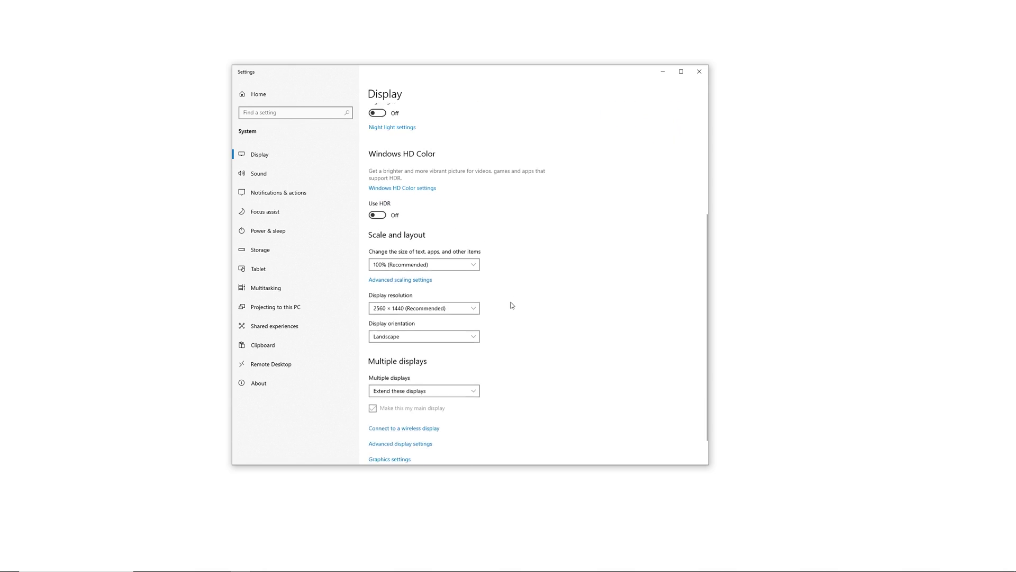
{"action": "scroll", "coordinate": [511, 305], "scroll_direction": "down", "scroll_amount": 1}
{"action": "left_click", "coordinate": [451, 363]}
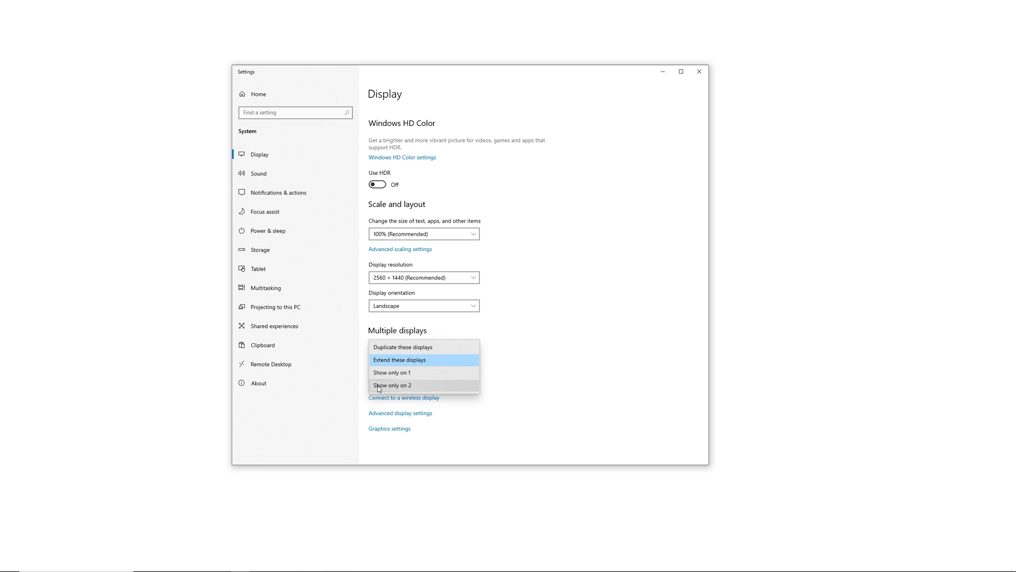
{"action": "left_click", "coordinate": [507, 360]}
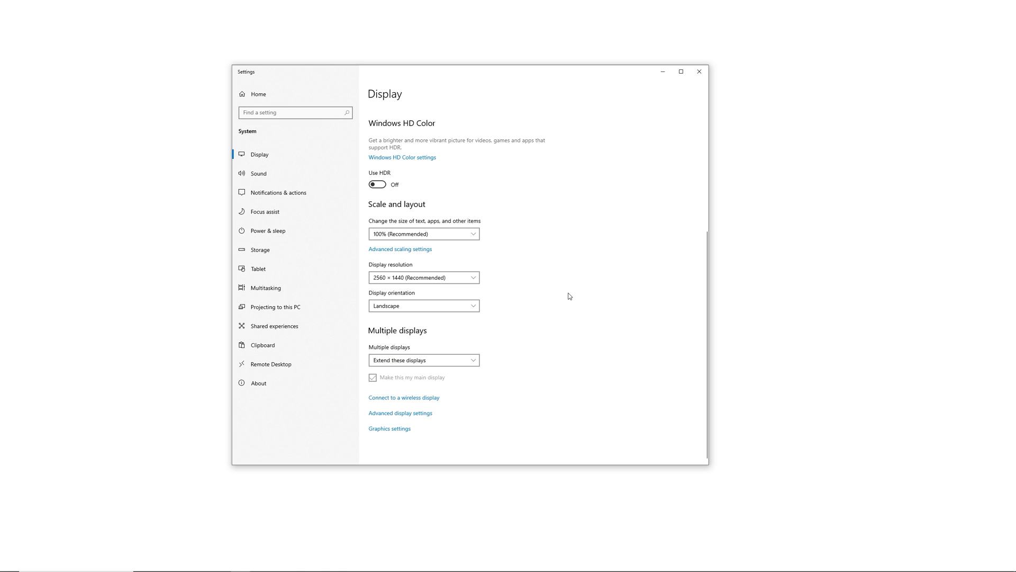